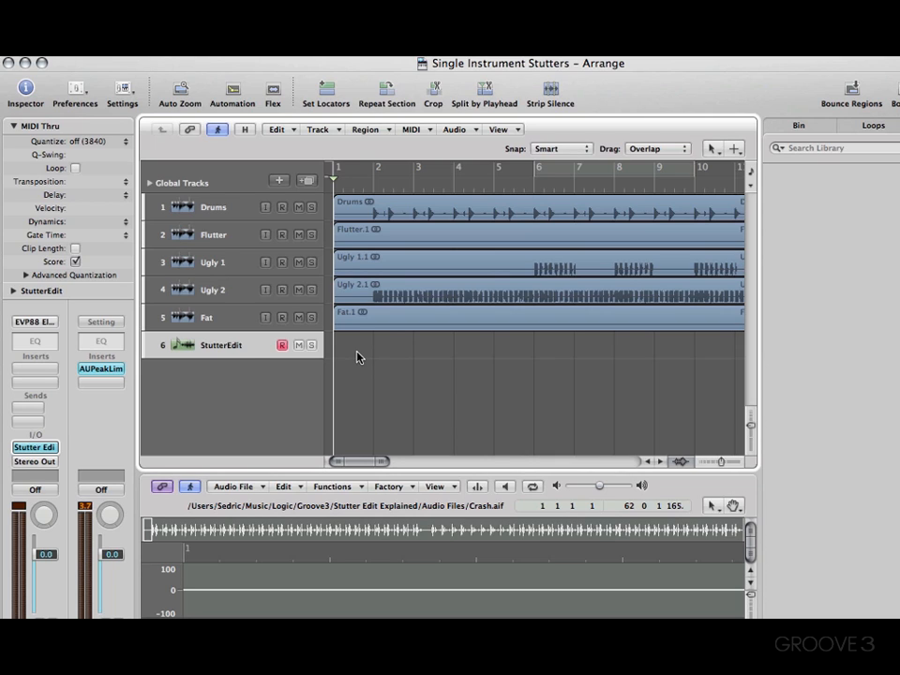
Route the output of the Ugly 2 track to Bus 1
click(228, 292)
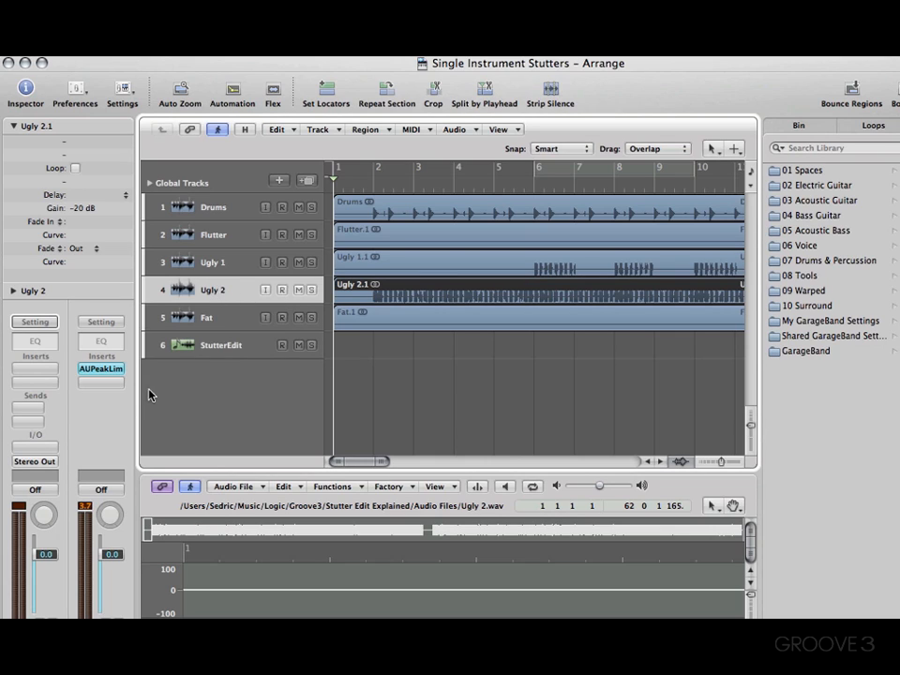
click(43, 461)
mouse_move(62, 516)
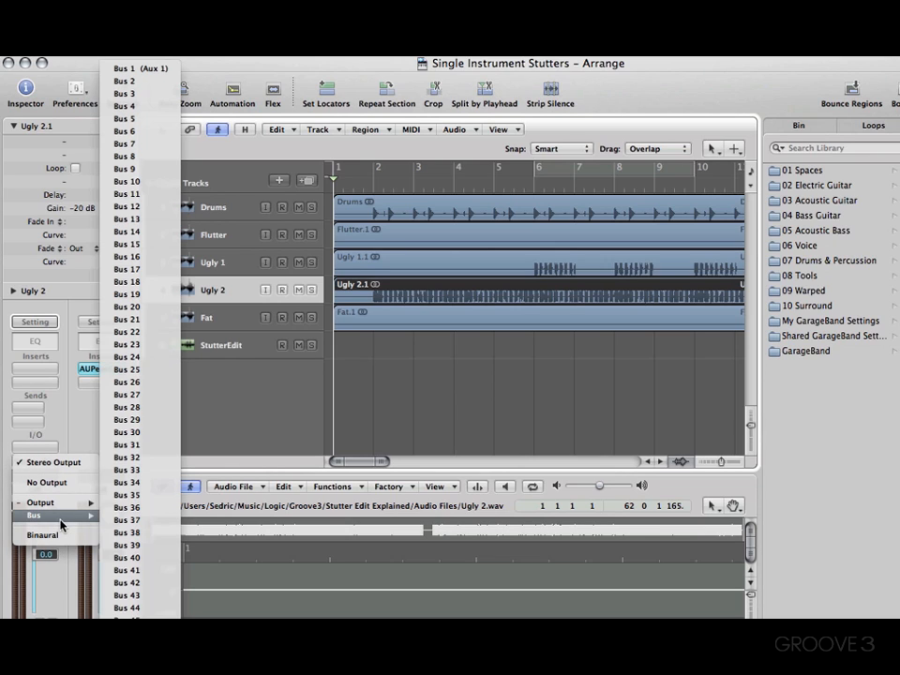
click(139, 69)
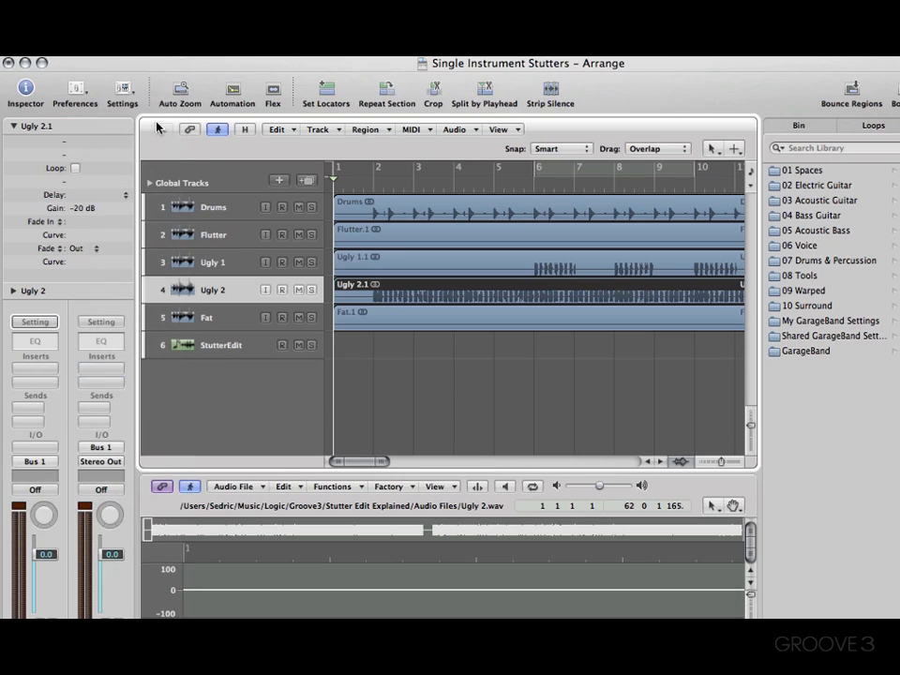
Open the Stutter Edit plug-in on the StutterEdit track, audition the Riding the Waves gesture during playback, and close the plug-in window
click(221, 349)
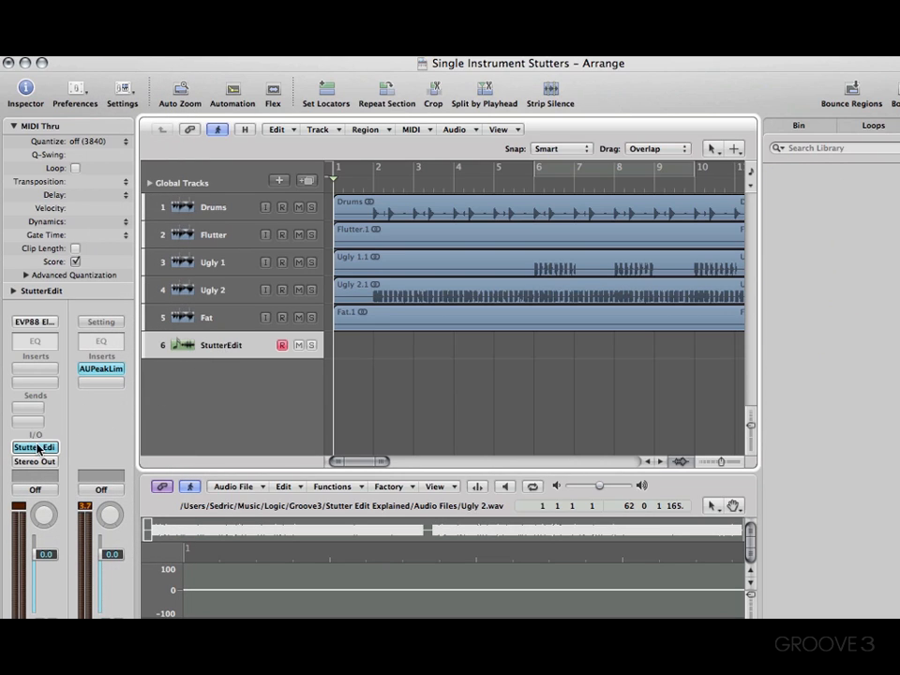
click(36, 448)
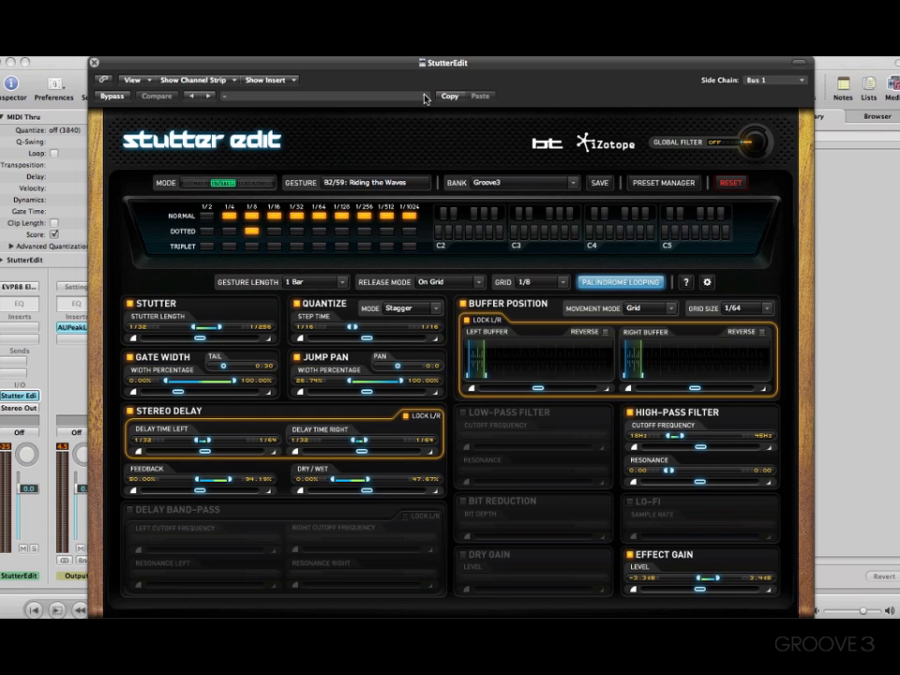
click(94, 63)
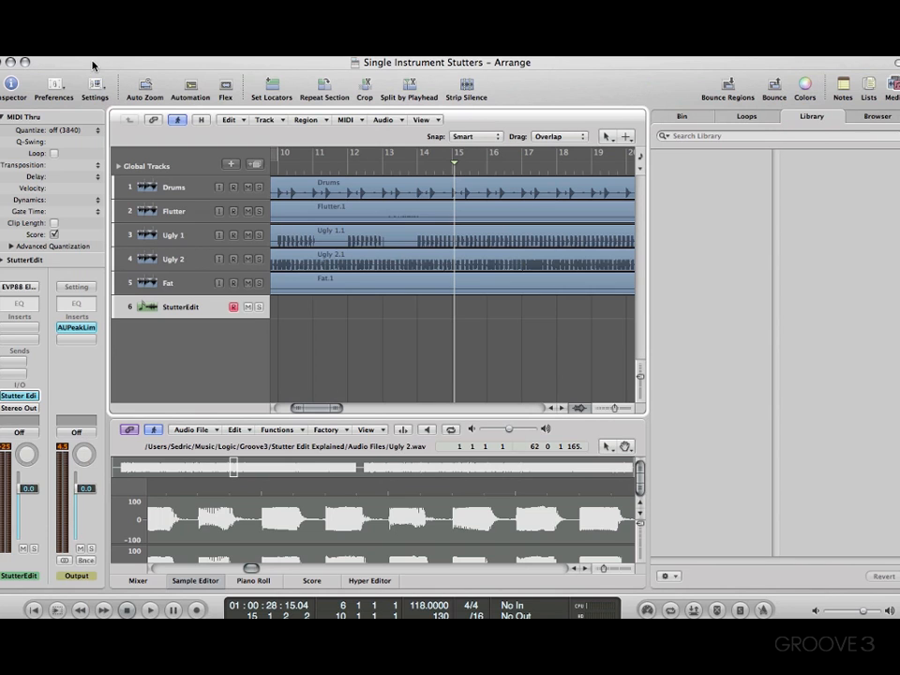
Return the output of the Ugly 2 track to the Stereo Output
click(173, 259)
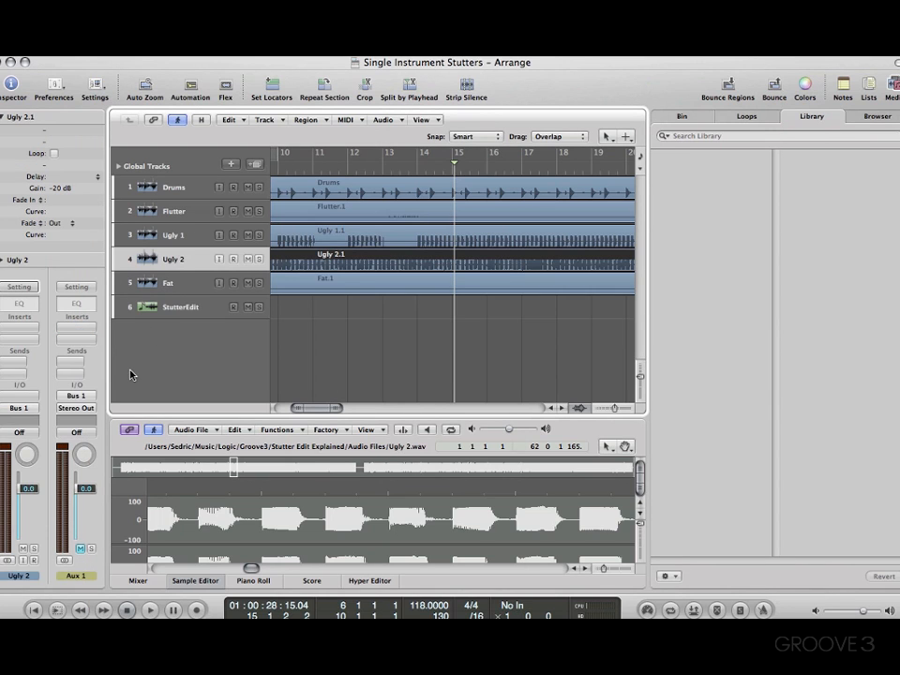
click(20, 408)
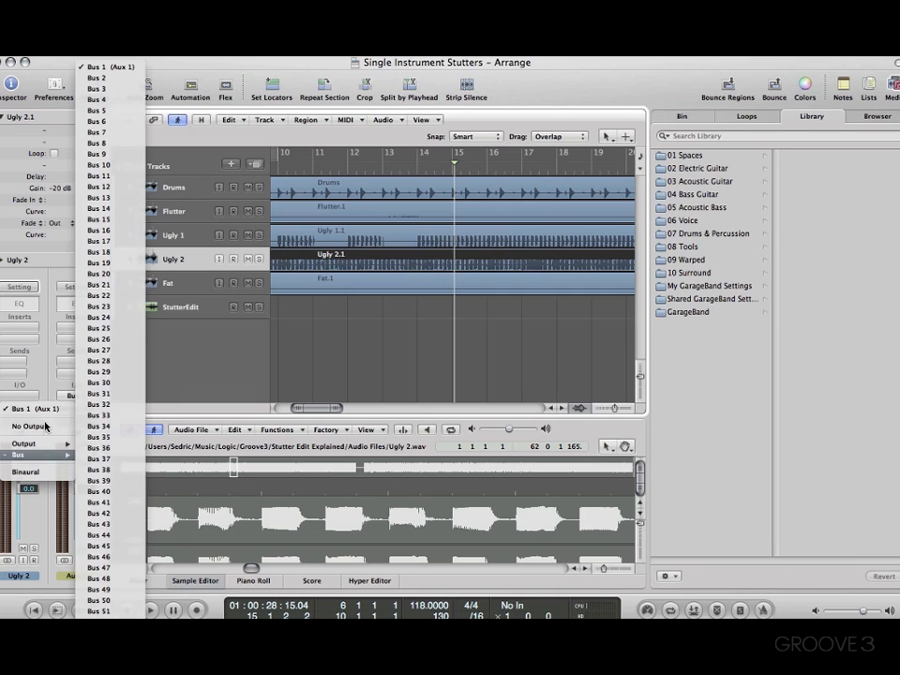
mouse_move(42, 443)
click(103, 441)
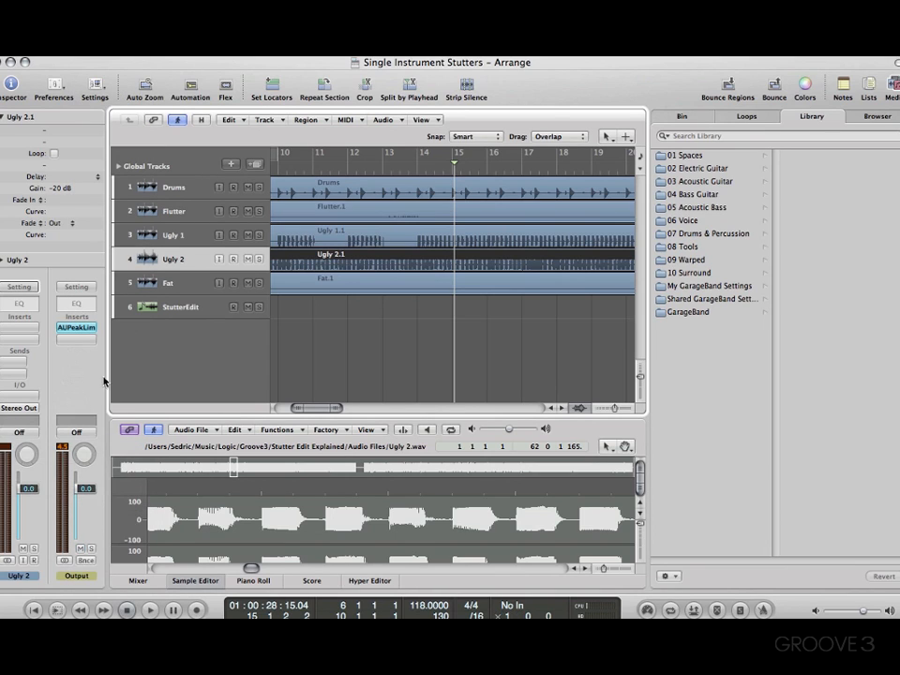
Route the output of the Drums track to Bus 1
click(172, 187)
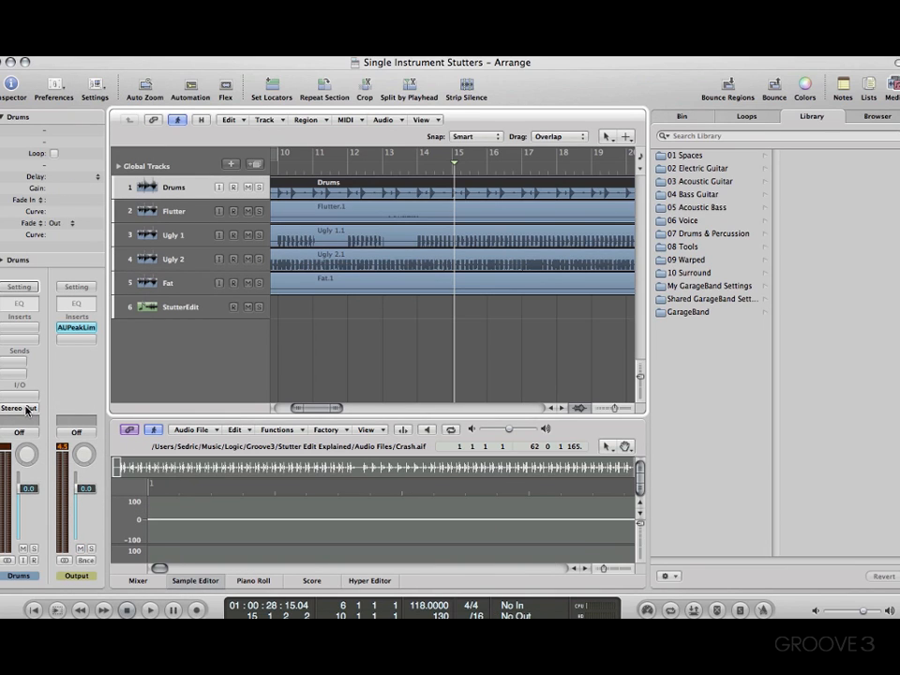
click(27, 409)
mouse_move(42, 455)
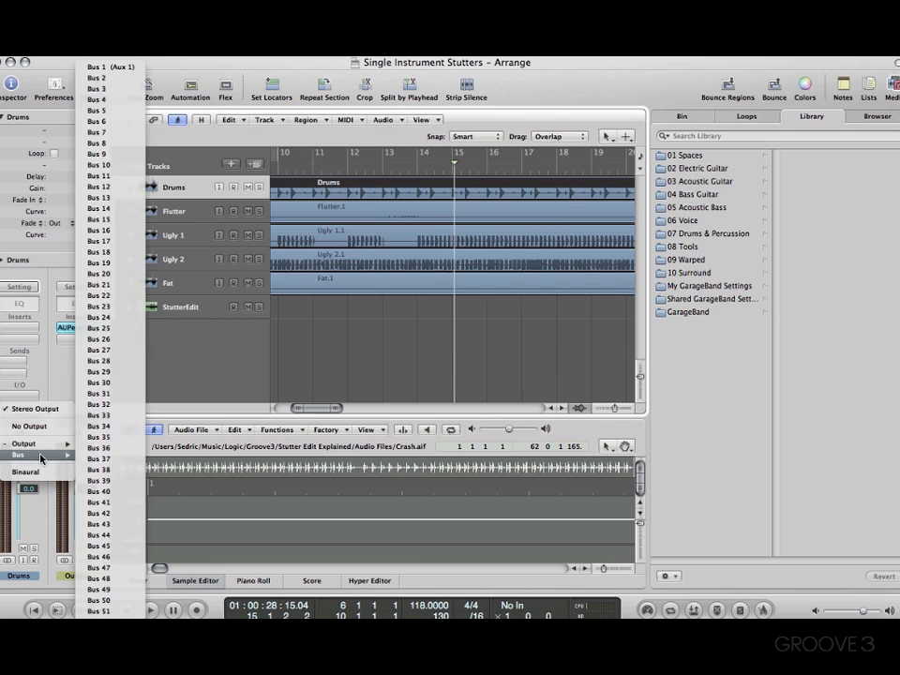
click(118, 67)
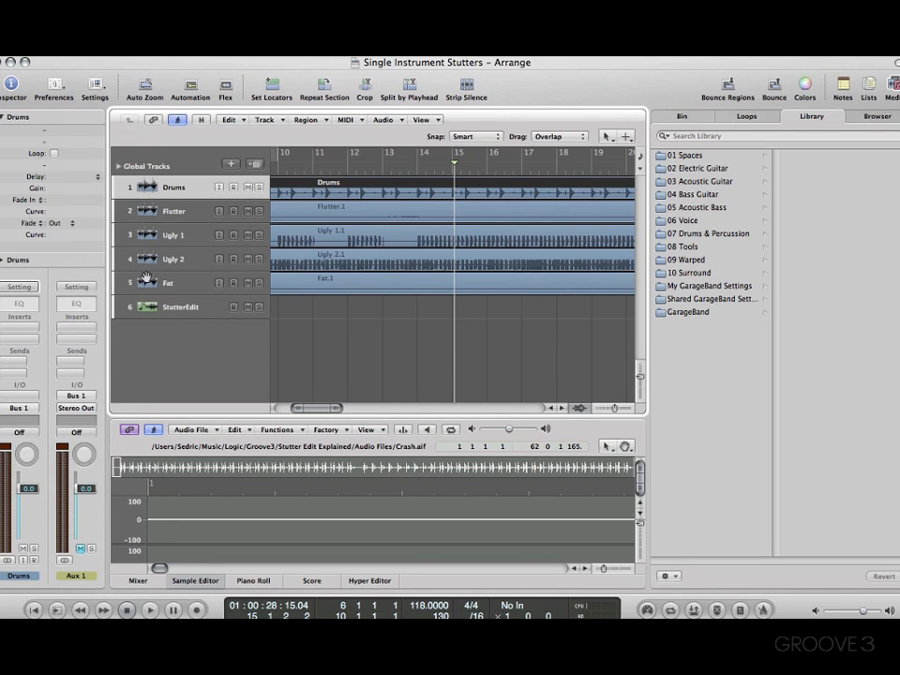
Reopen the StutterEdit track's plug-in, audition gestures such as Arpeggio Falls, and close the plug-in window
click(204, 310)
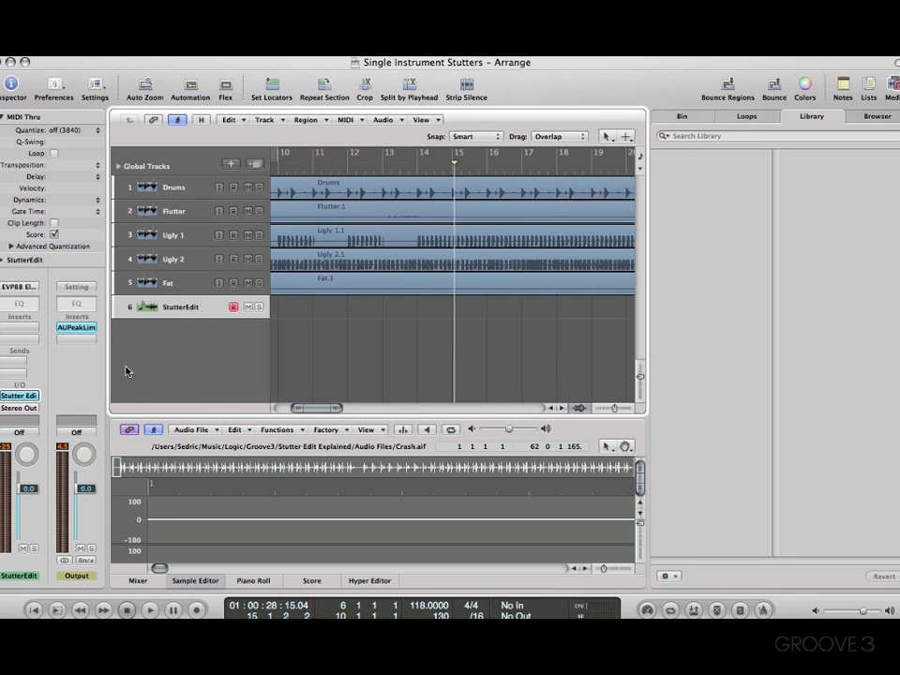
click(33, 395)
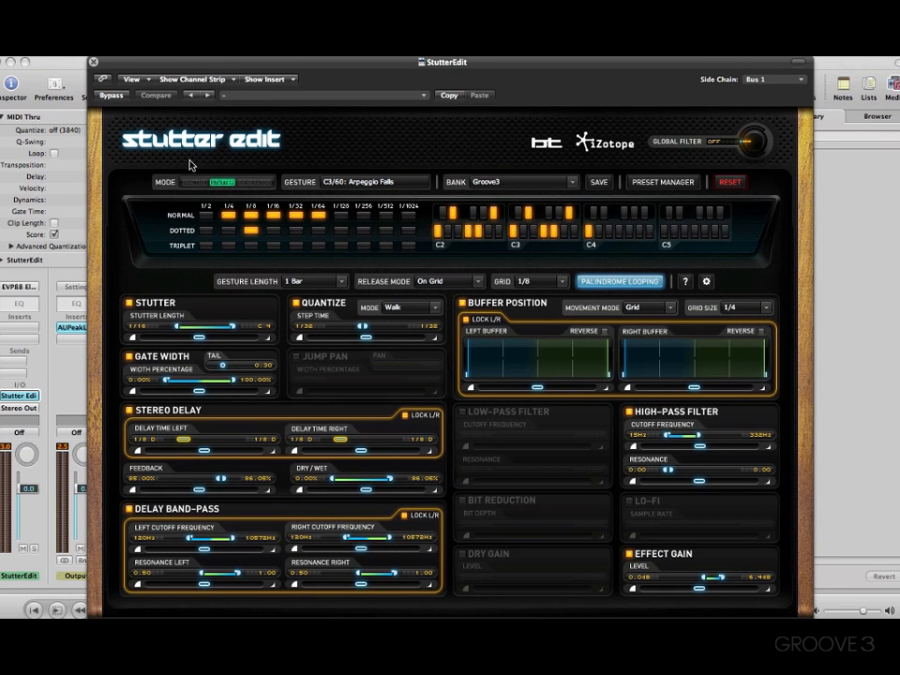
click(94, 62)
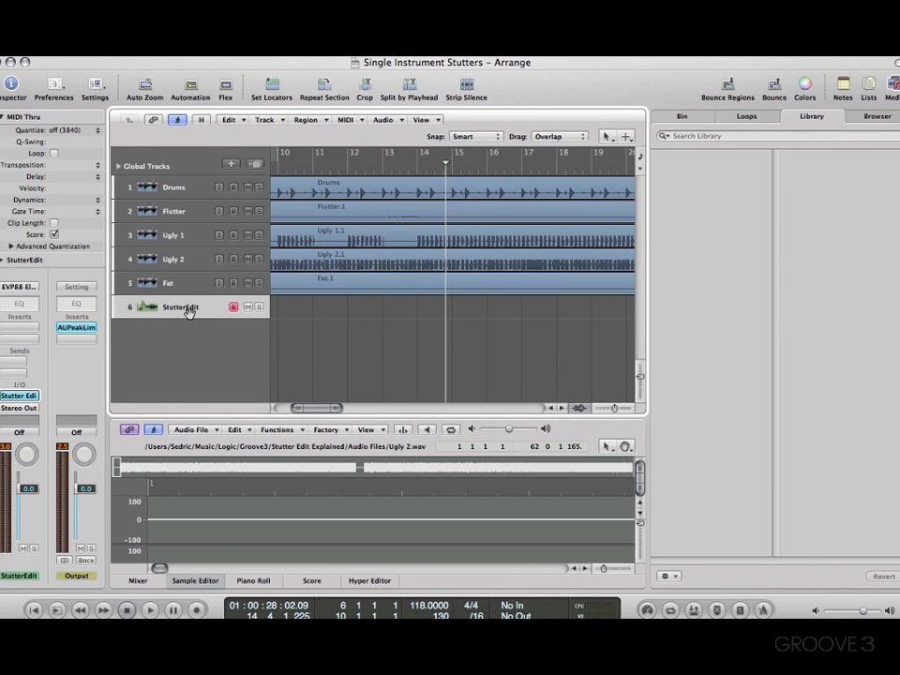
Delete the StutterEdit track and insert iZotope's Stutter Edit in stereo on the Ugly 2 track, closing its plug-in window
key(super+BackSpace)
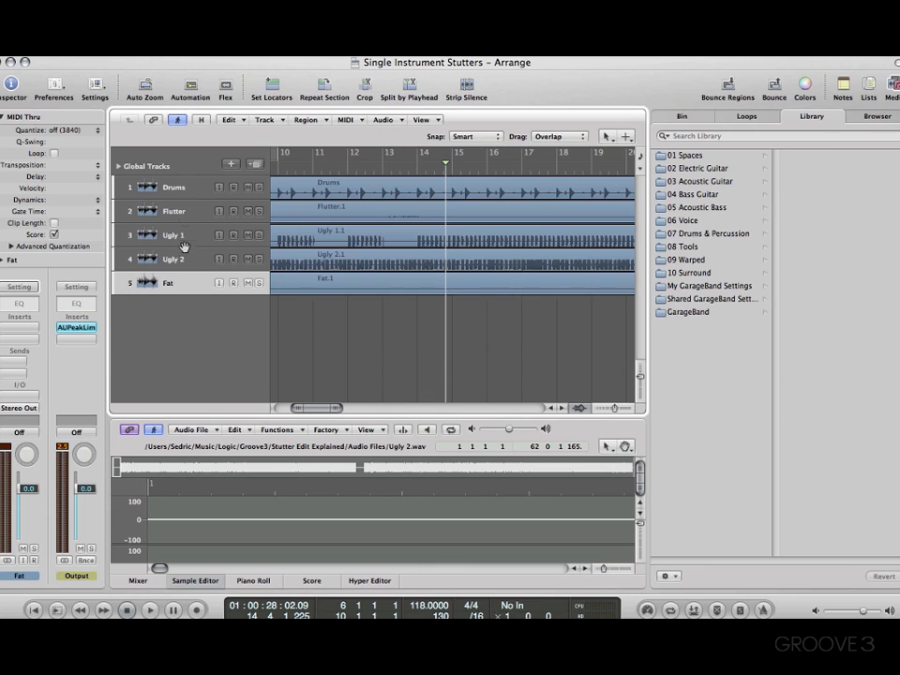
click(173, 258)
click(28, 327)
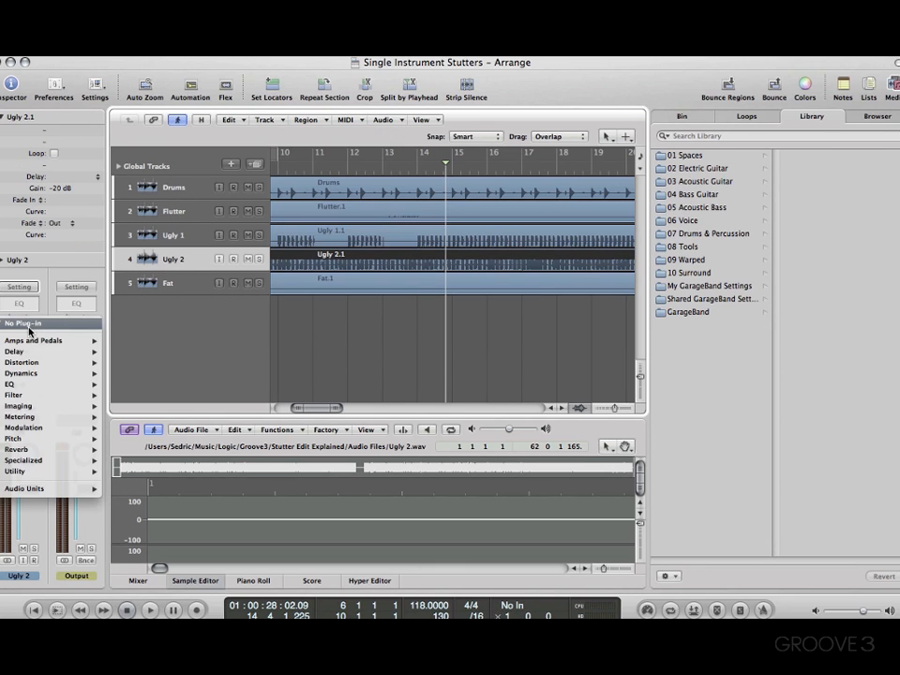
mouse_move(80, 488)
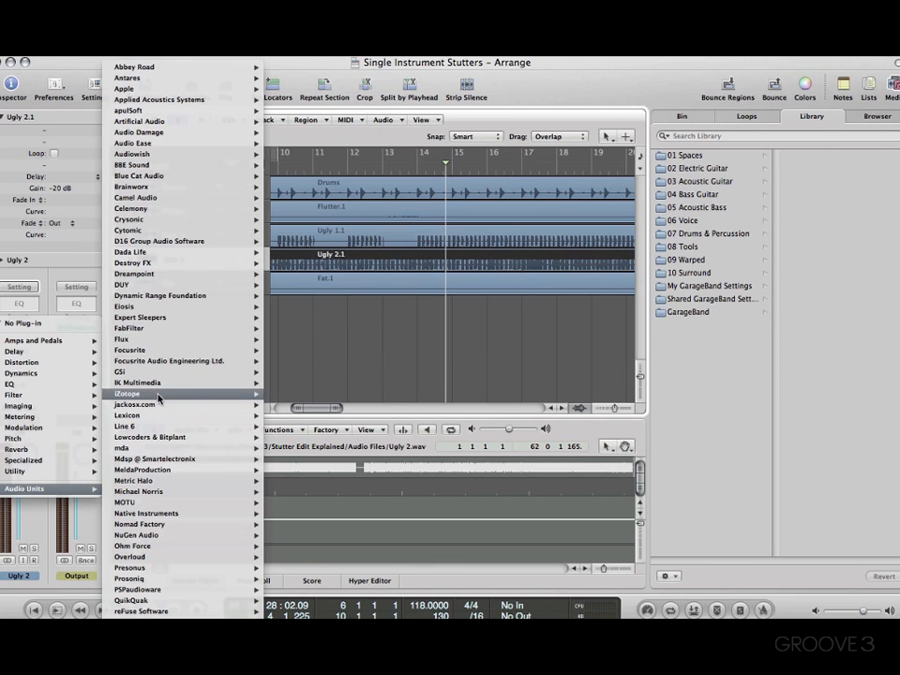
mouse_move(158, 396)
mouse_move(356, 557)
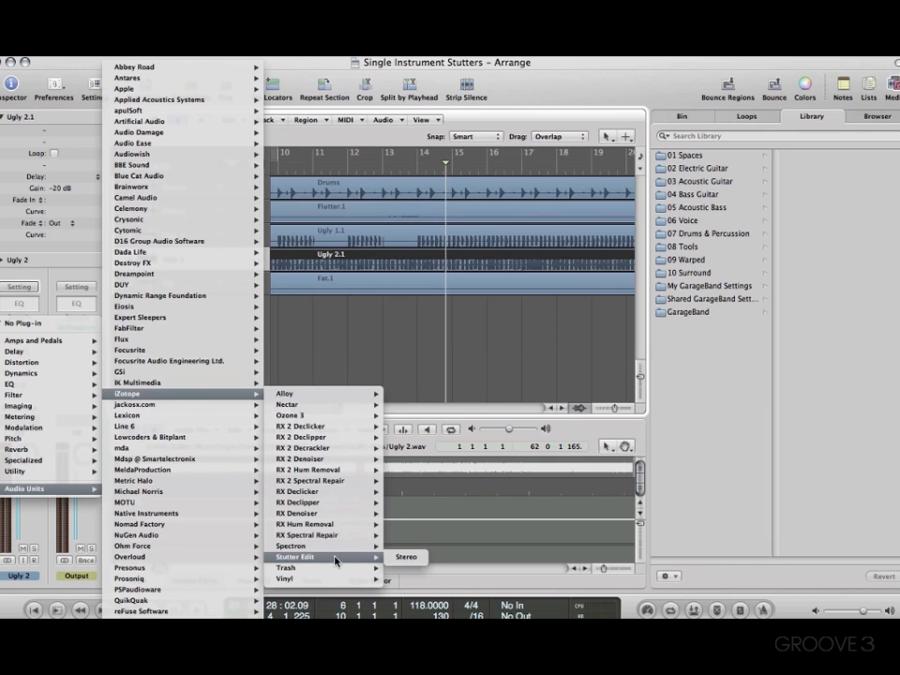
click(389, 557)
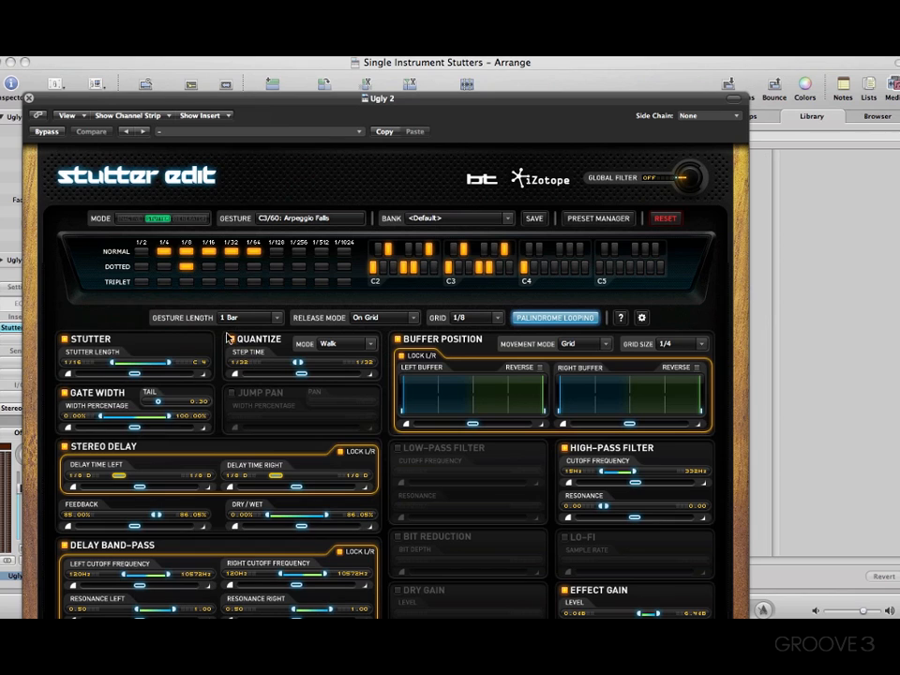
drag(138, 96, 188, 59)
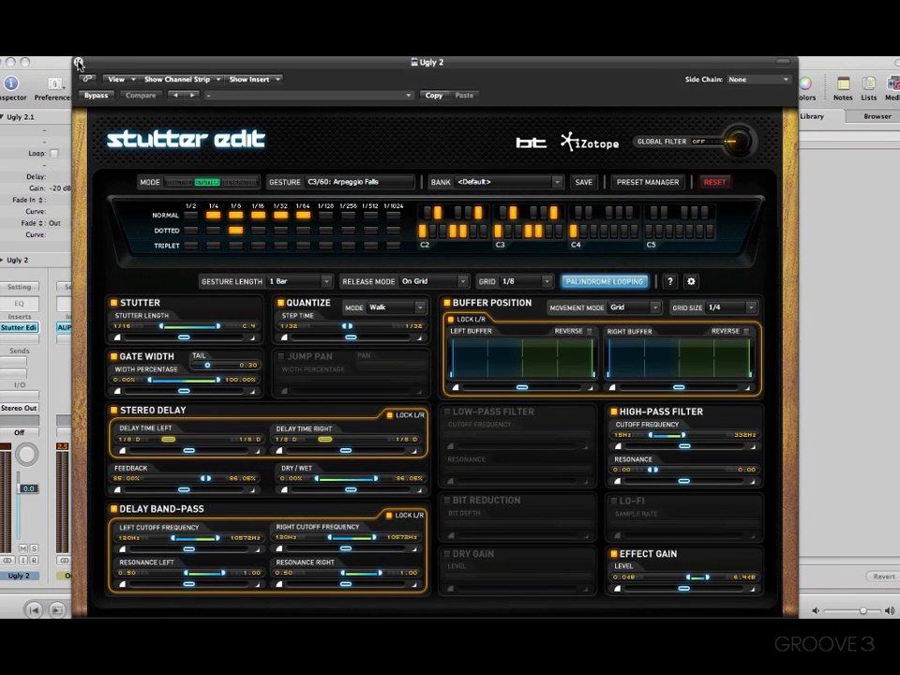
click(78, 63)
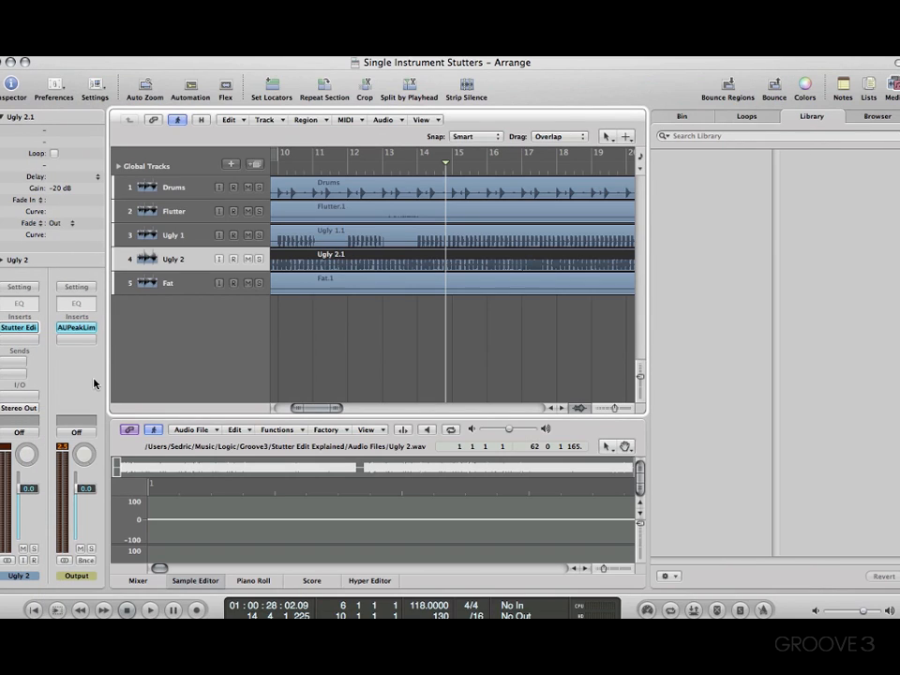
Switch the mute of the Aux 1 channel off and back on in the mixer, and hide the mixer
key(x)
scroll(641, 450, down, 5)
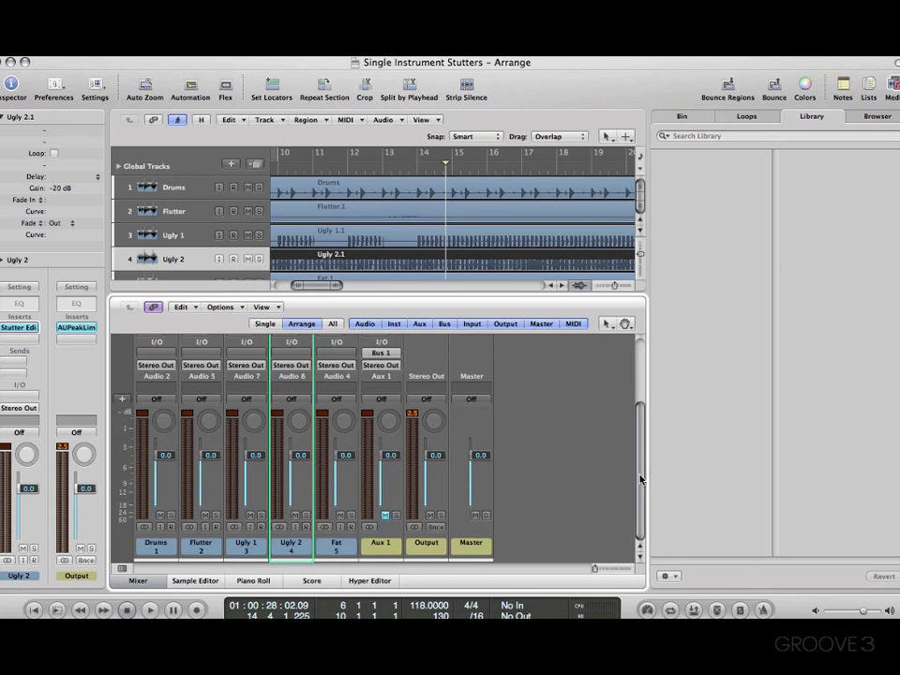
click(383, 516)
click(383, 516)
key(x)
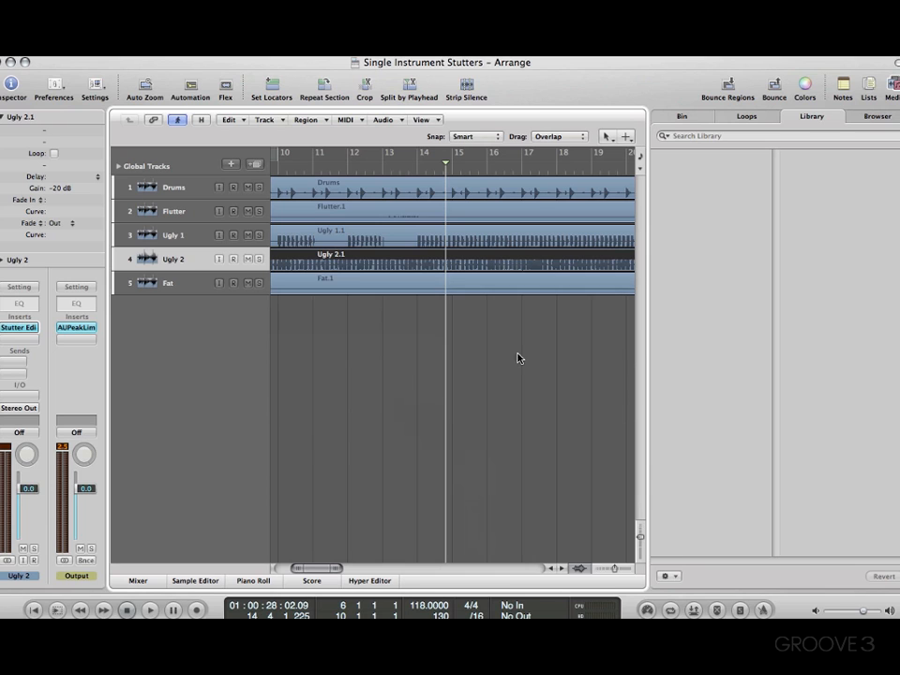
Open the Preset Manager of Ugly 2's Stutter Edit and audition the New Skool Filter Sweep and Riding the Waves gestures
click(28, 326)
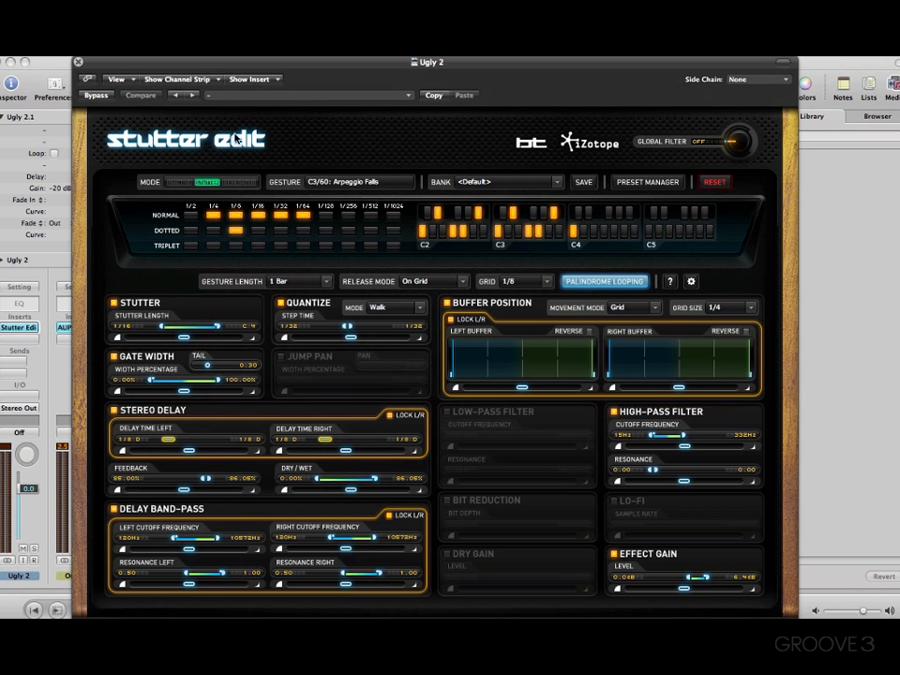
click(659, 184)
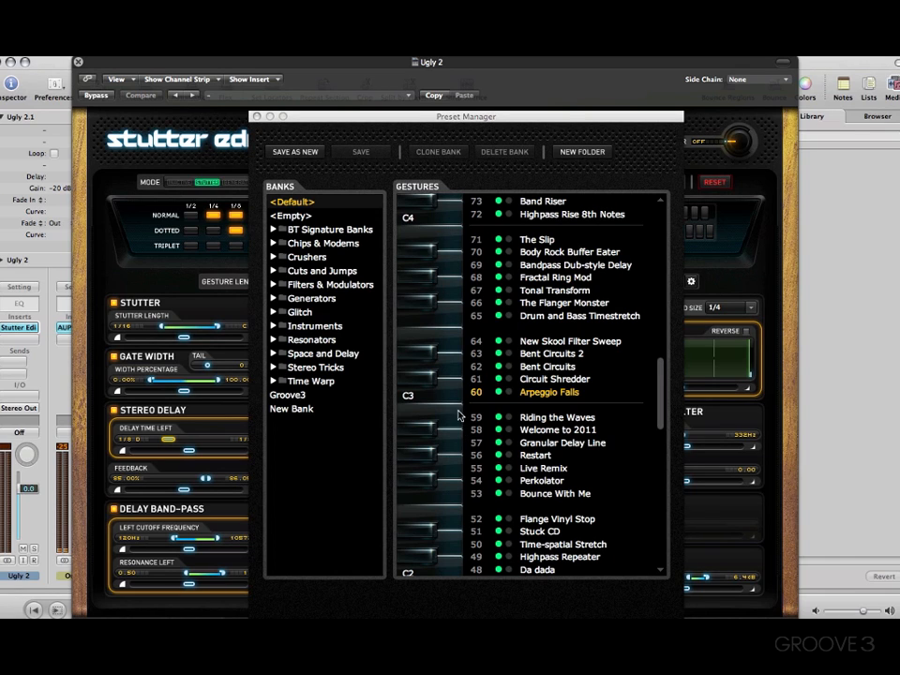
click(451, 340)
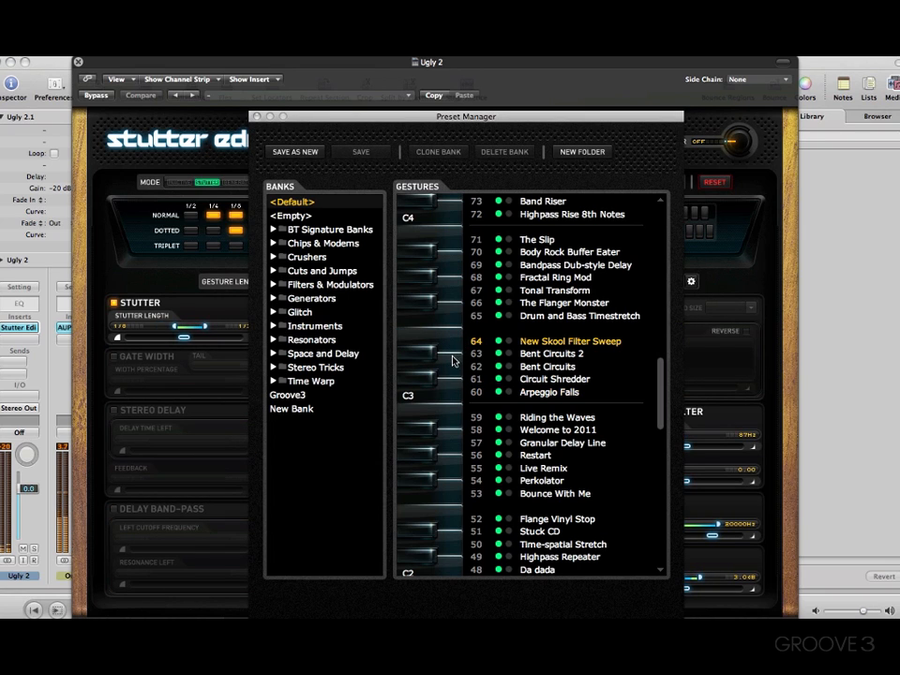
click(455, 417)
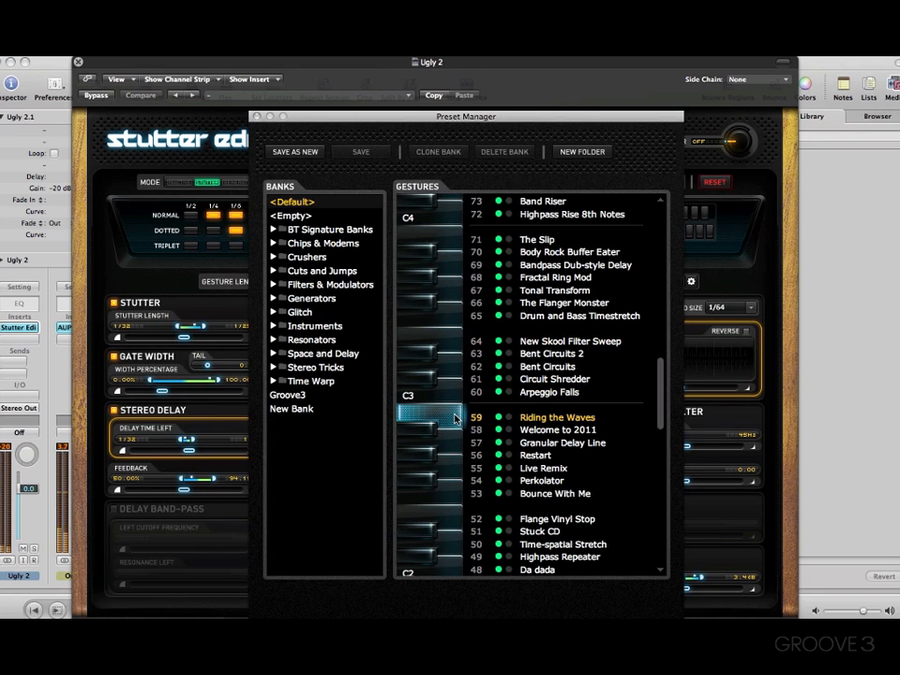